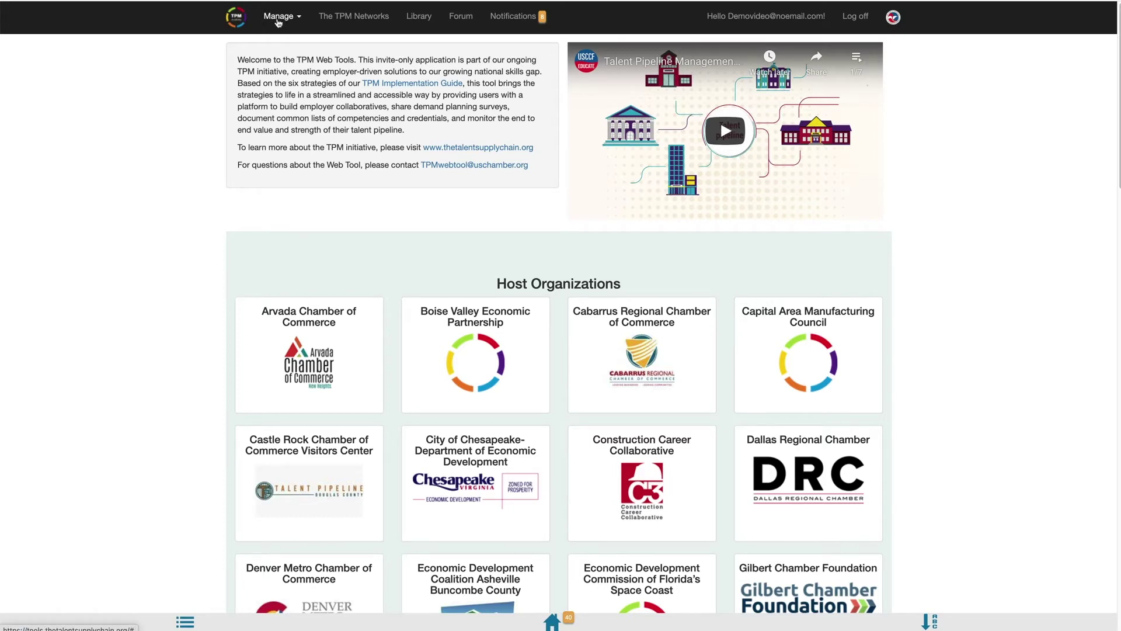
- Open the Performance Dashboards list via Manage > Dashboard
click(279, 19)
click(284, 41)
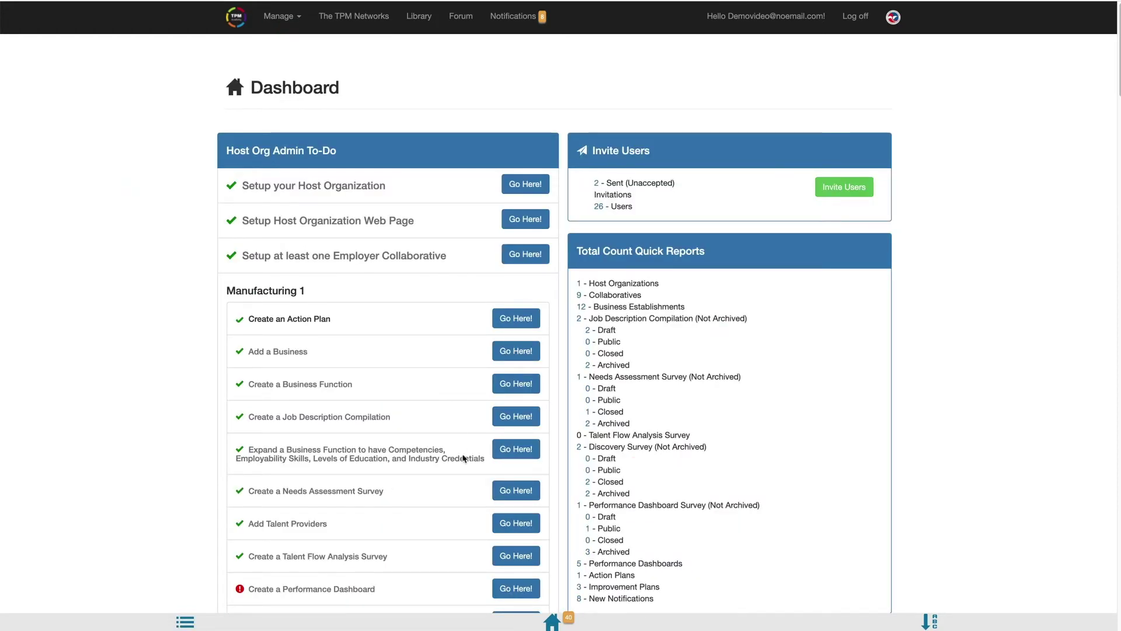
click(521, 594)
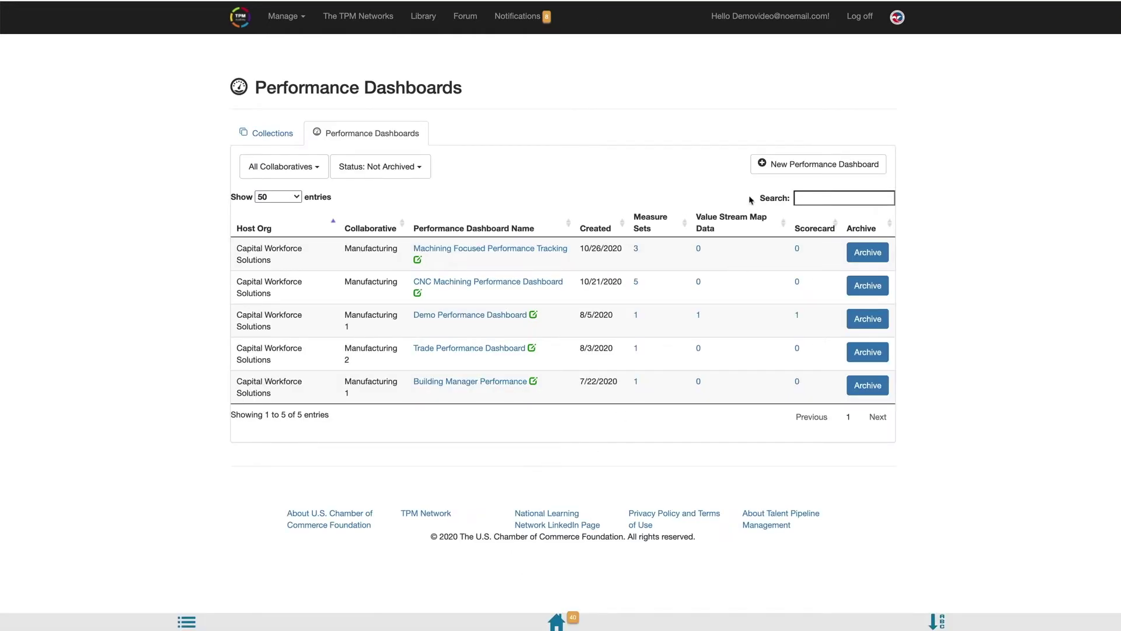
- Create a new performance dashboard for the Capital Workforce Solutions Manufacturing collaborative
click(778, 168)
click(525, 85)
click(530, 120)
click(719, 136)
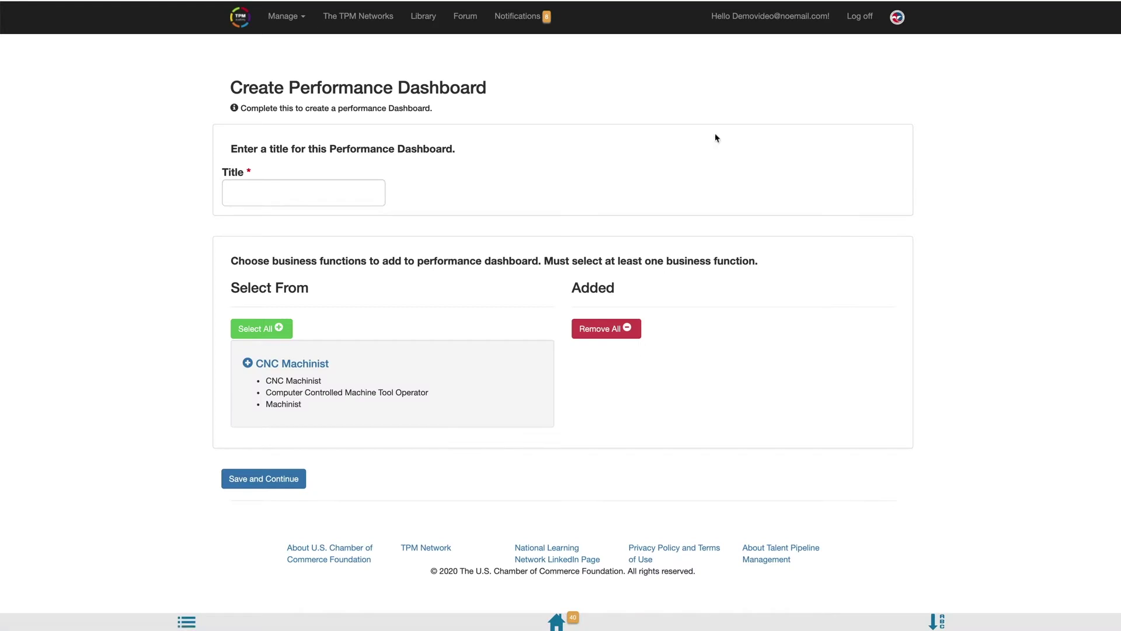
- Title it 'Demo Performance Dashboard', add the CNC Machinist business function, and save
click(344, 191)
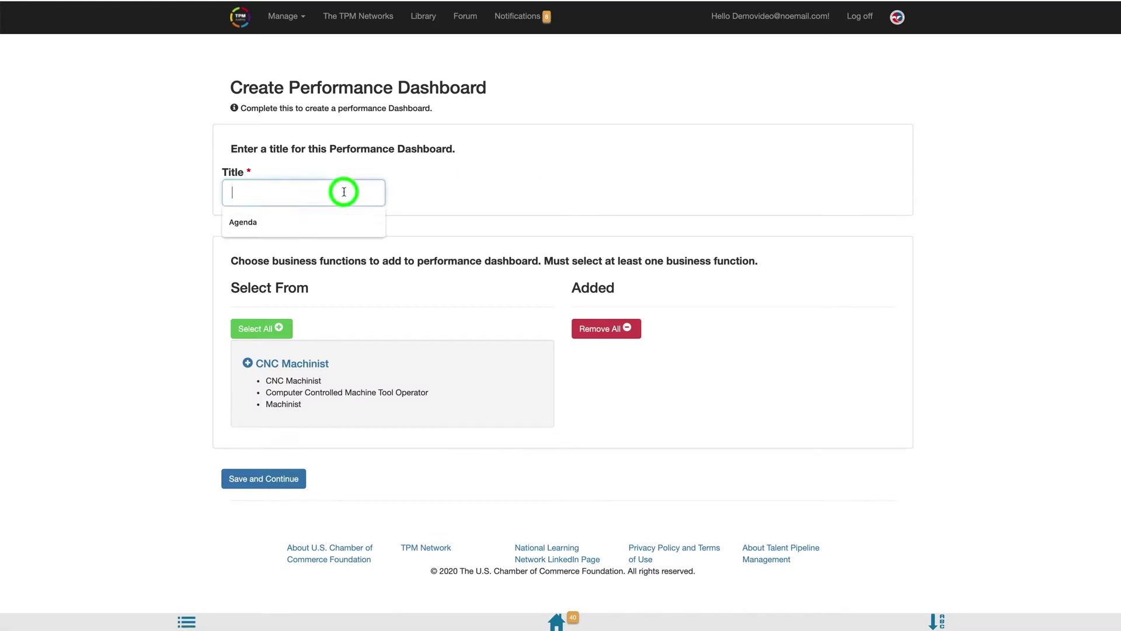
text(Demo Pe)
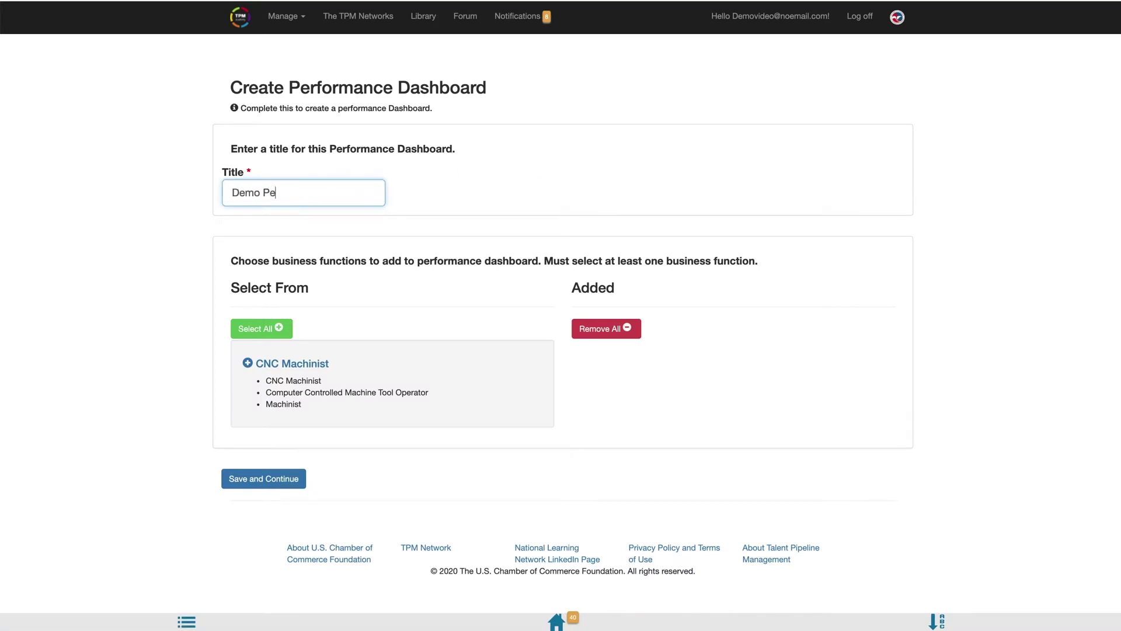
text(rformance Dashboard)
click(247, 363)
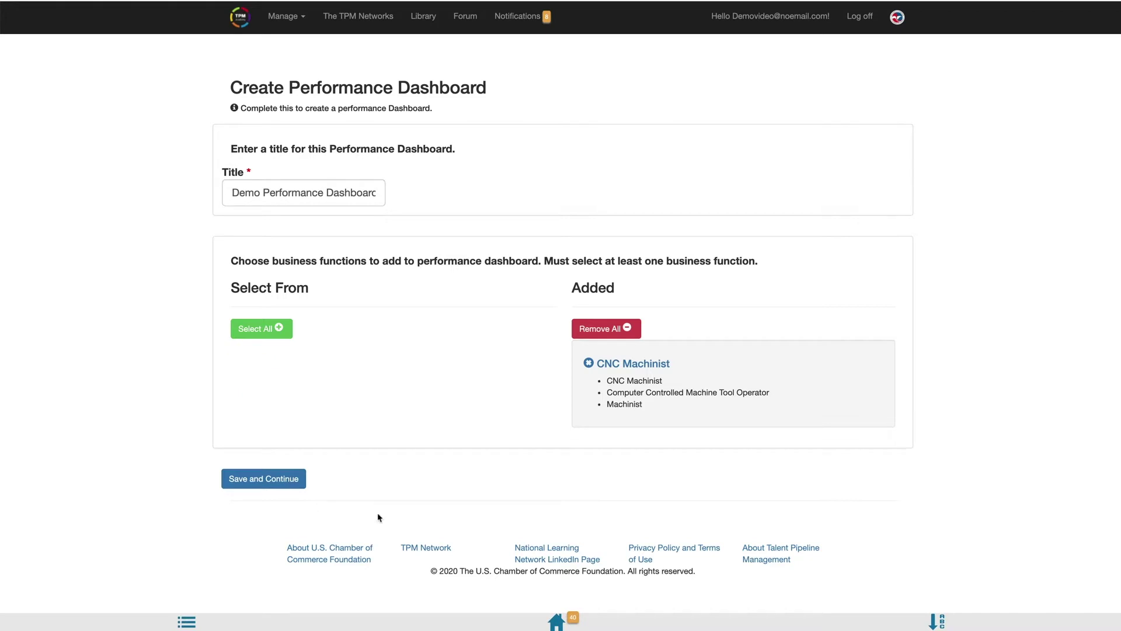
click(292, 484)
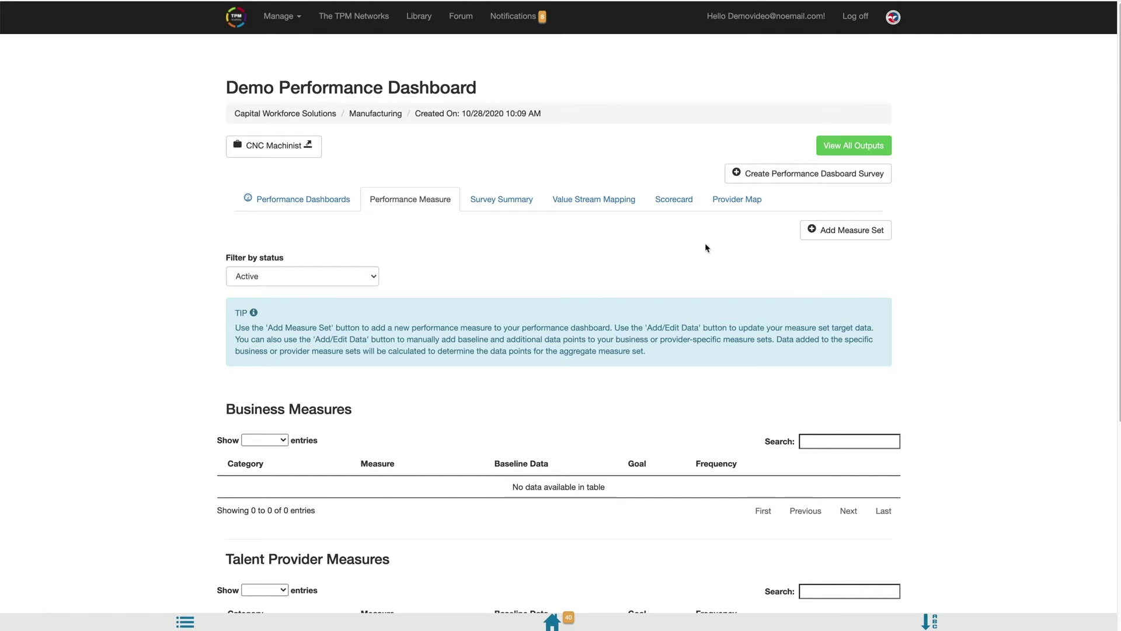
- Open the Measure Set wizard from the dashboard's Performance Measure page
click(821, 233)
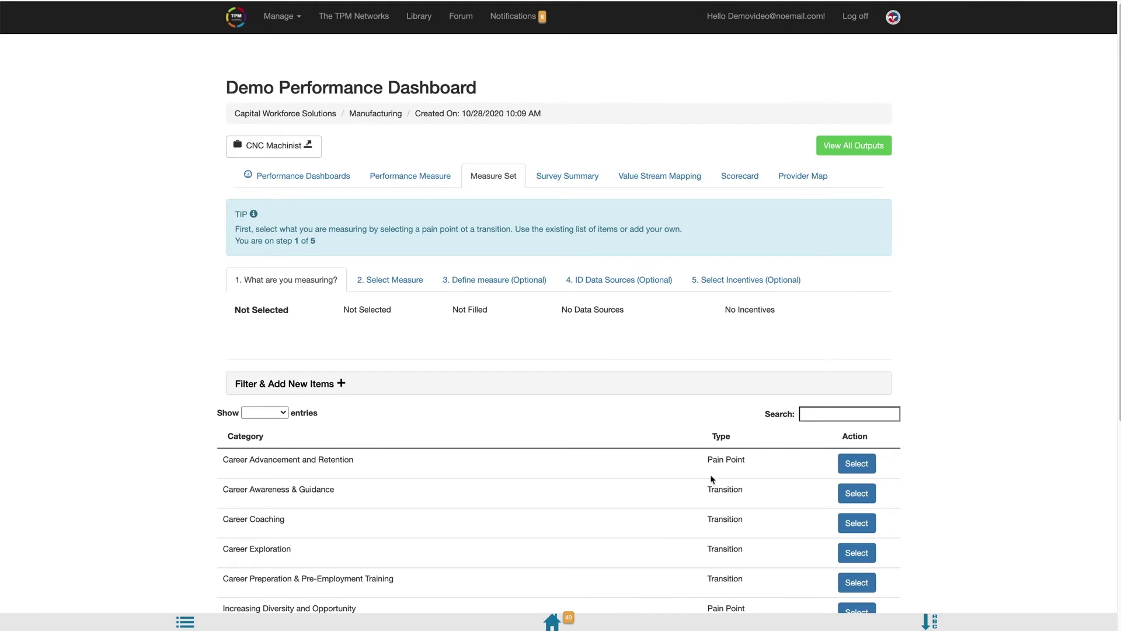
- Select Career Advancement and Retention as the pain point category and advance to the measure step
click(326, 385)
click(340, 424)
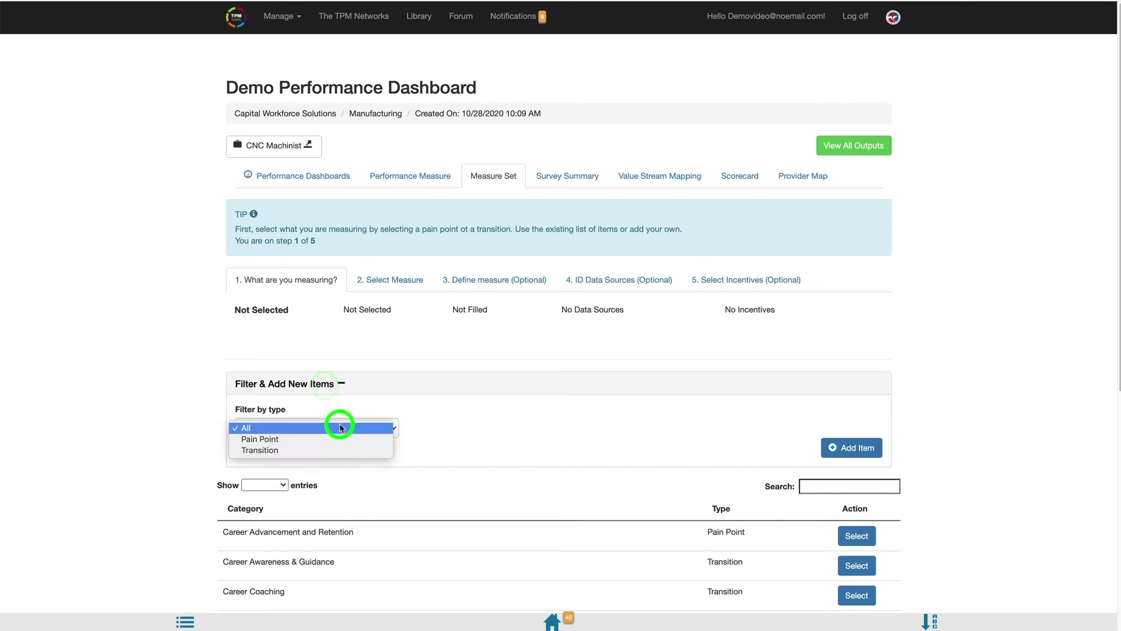
click(340, 426)
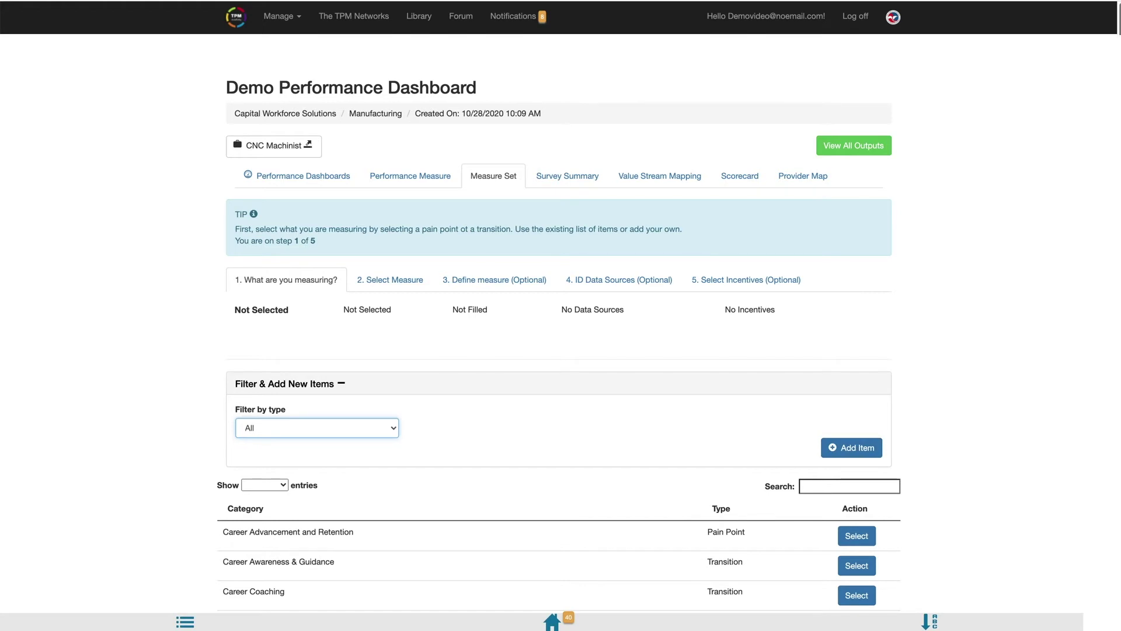
scroll(560, 336, down, 5)
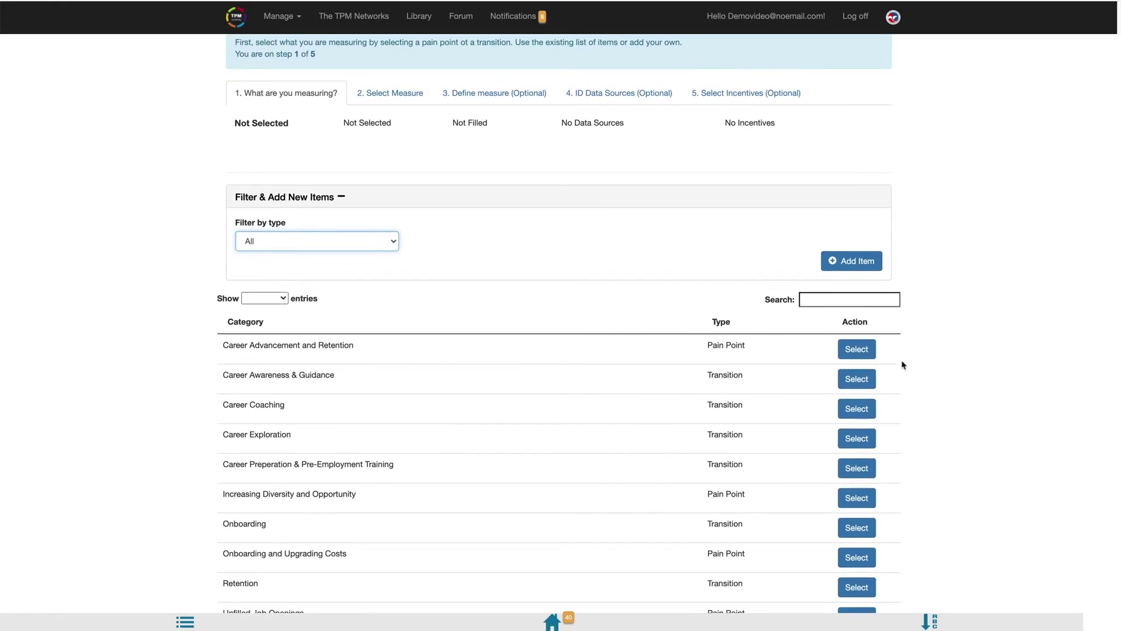
click(858, 349)
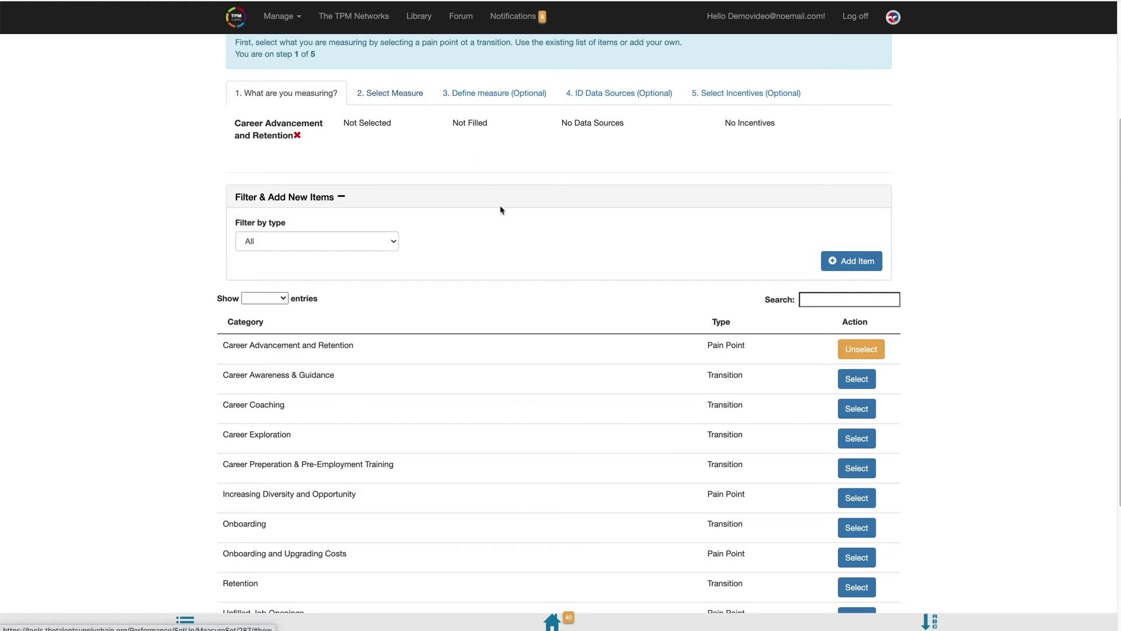
scroll(554, 240, down, 4)
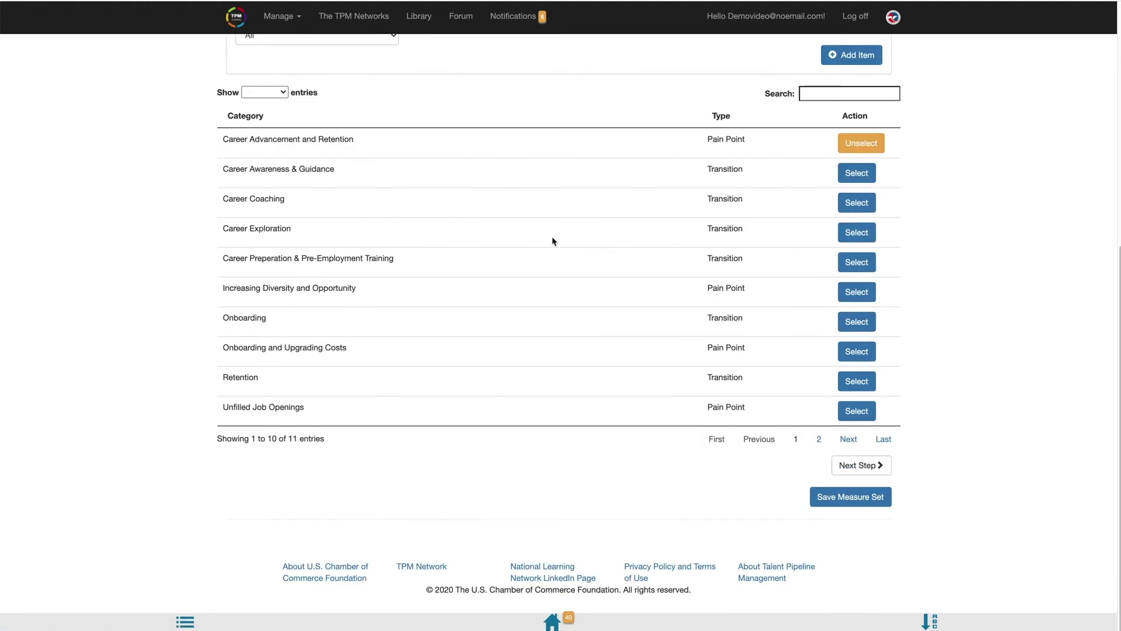
click(854, 467)
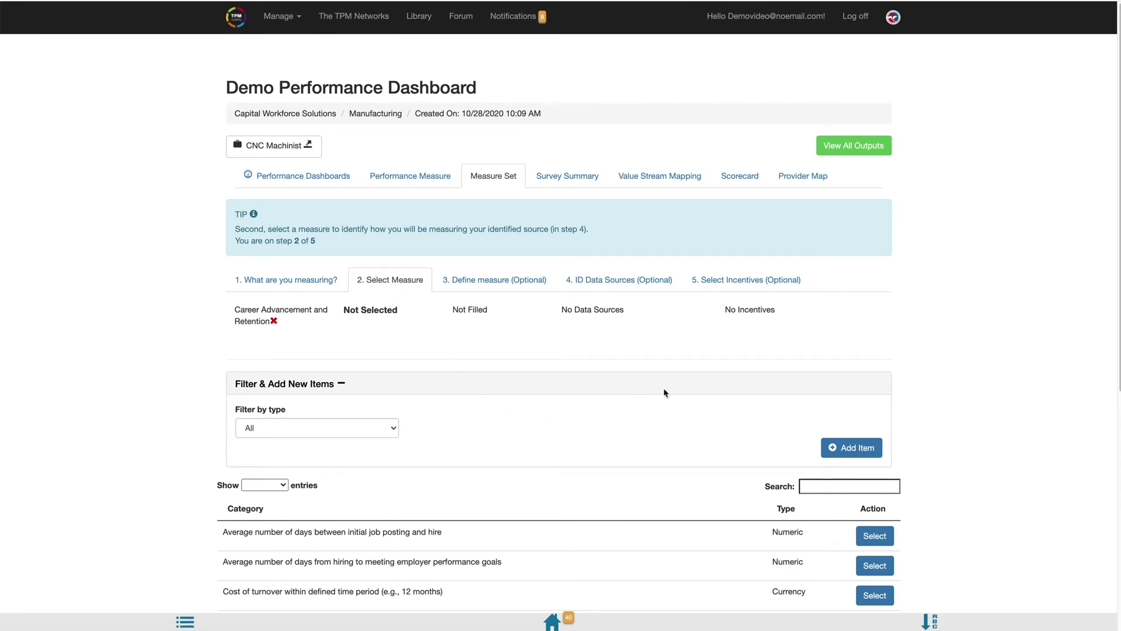
- Choose 'Cost of turnover within defined time period (e.g., 12 months)' as the measure, then go to step 3
scroll(1041, 278, down, 3)
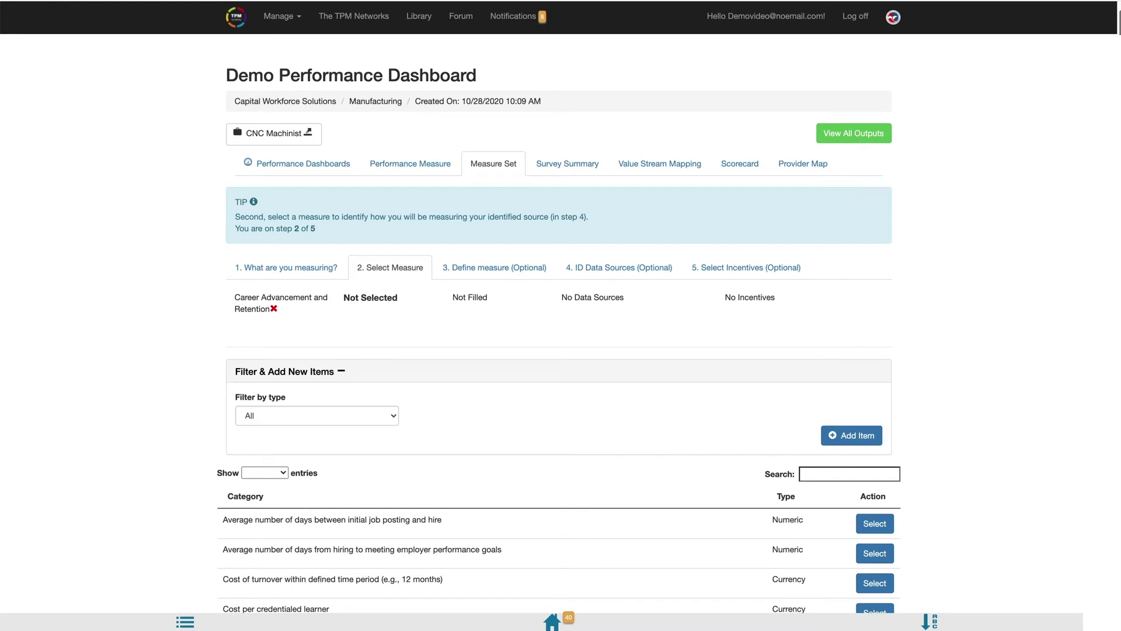
scroll(561, 328, down, 3)
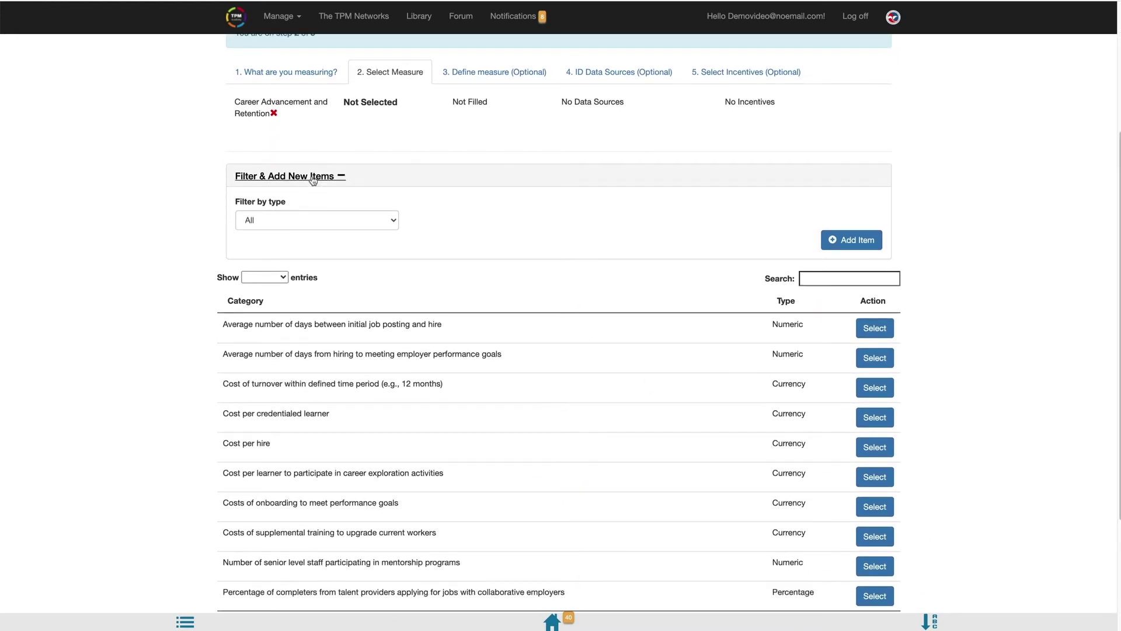
click(306, 217)
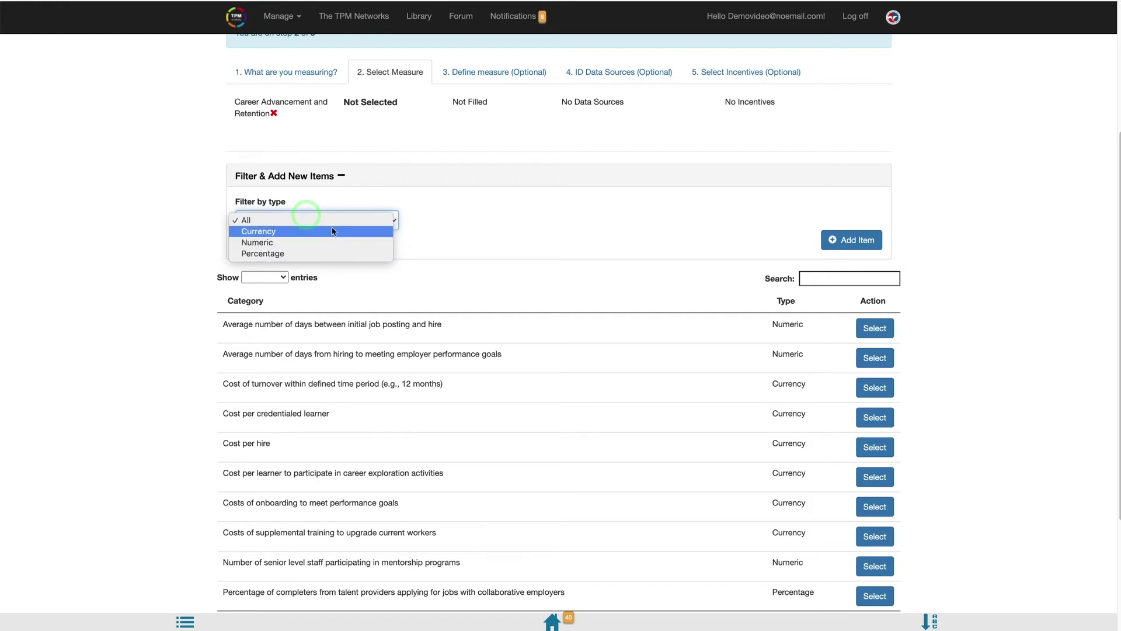
click(403, 205)
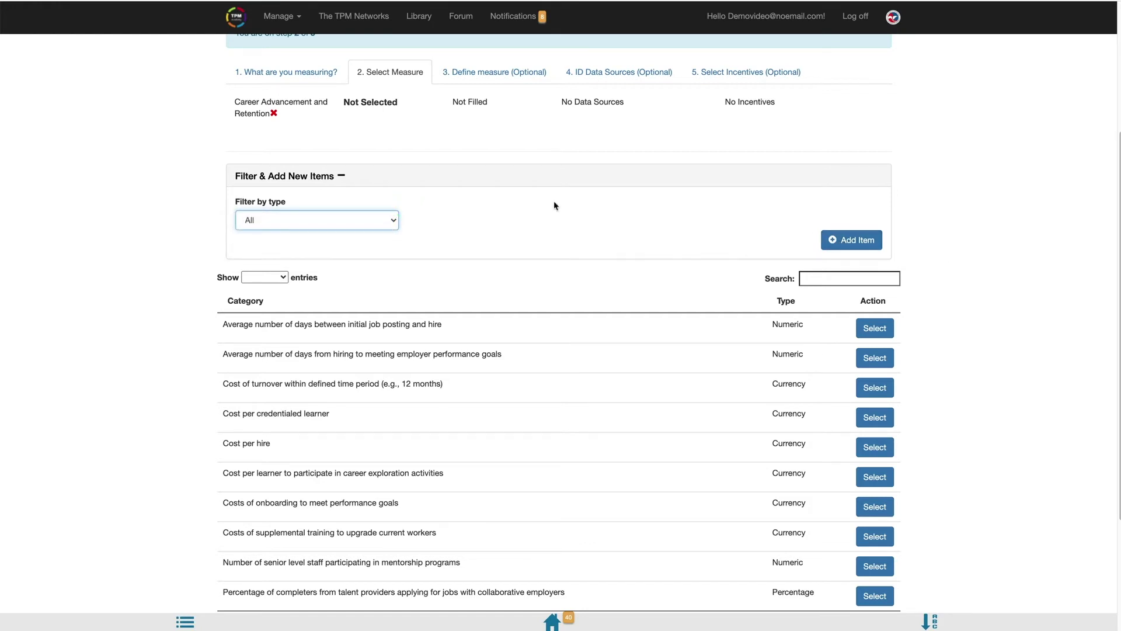
click(330, 174)
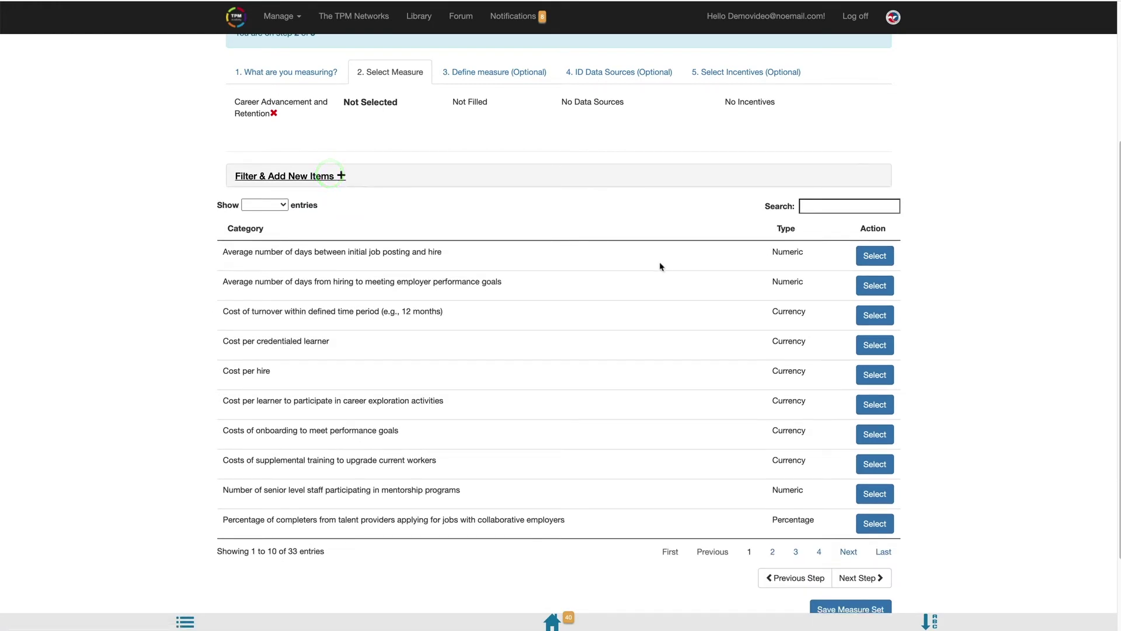
click(872, 318)
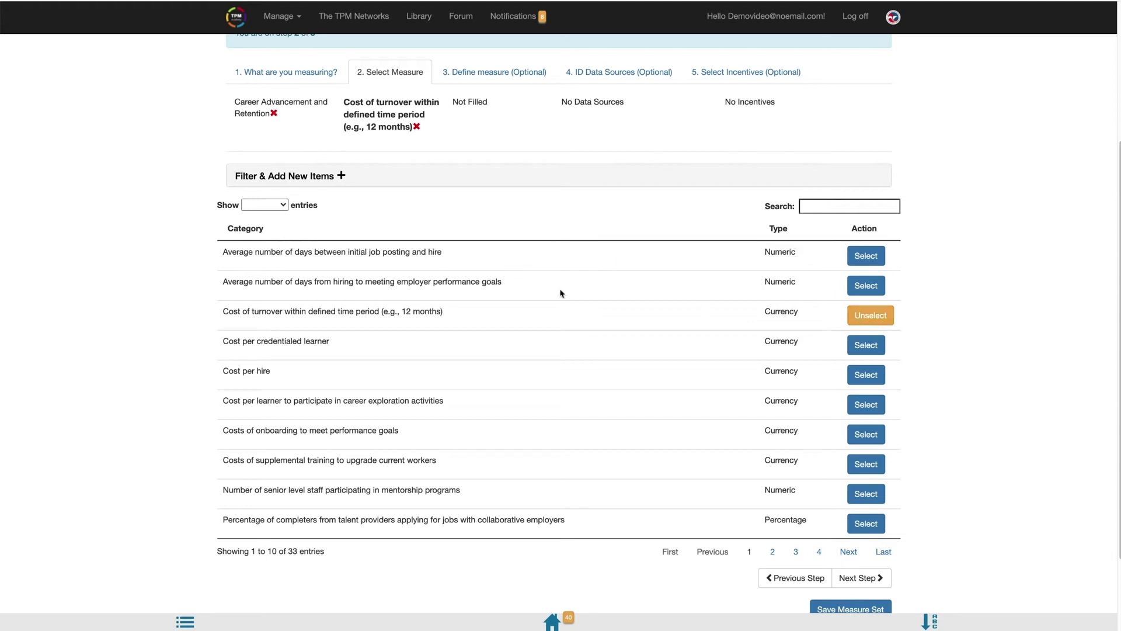
click(490, 74)
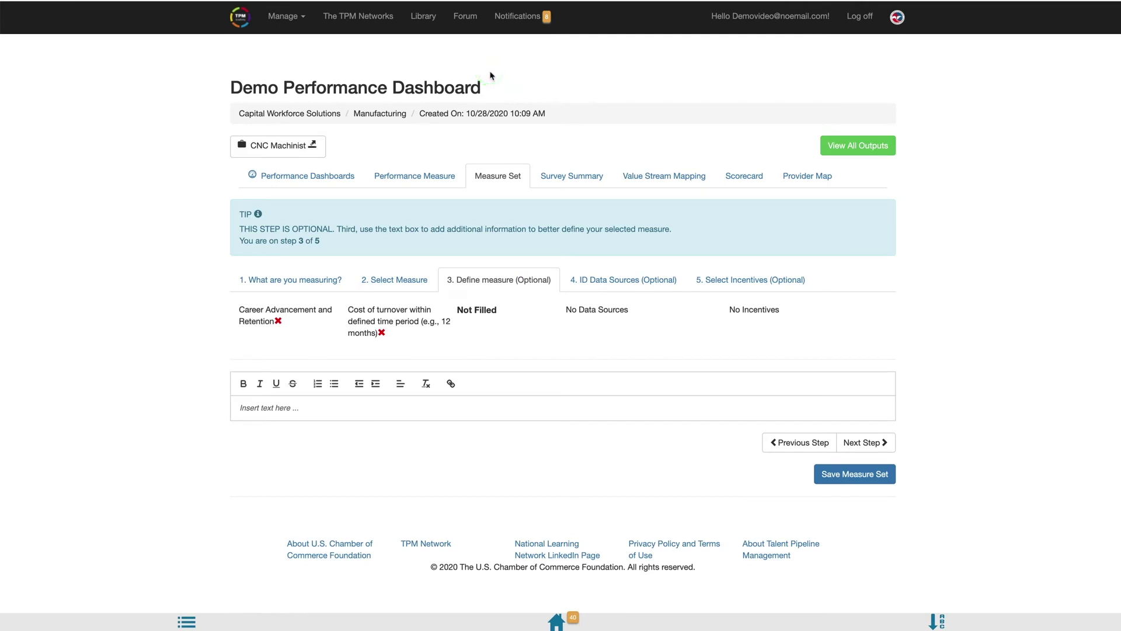
- Enter the definition 'identify cost per turnover within the last 6 months' and go to data sources
click(376, 405)
text(identify cost)
text(per turno)
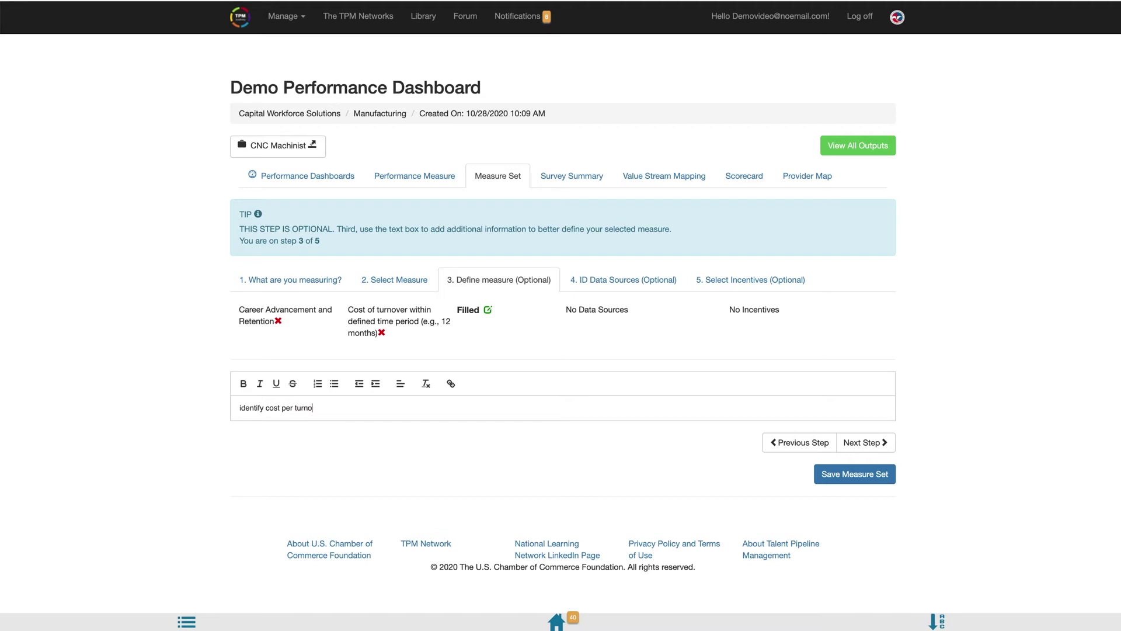
text(the last 6 months)
click(629, 280)
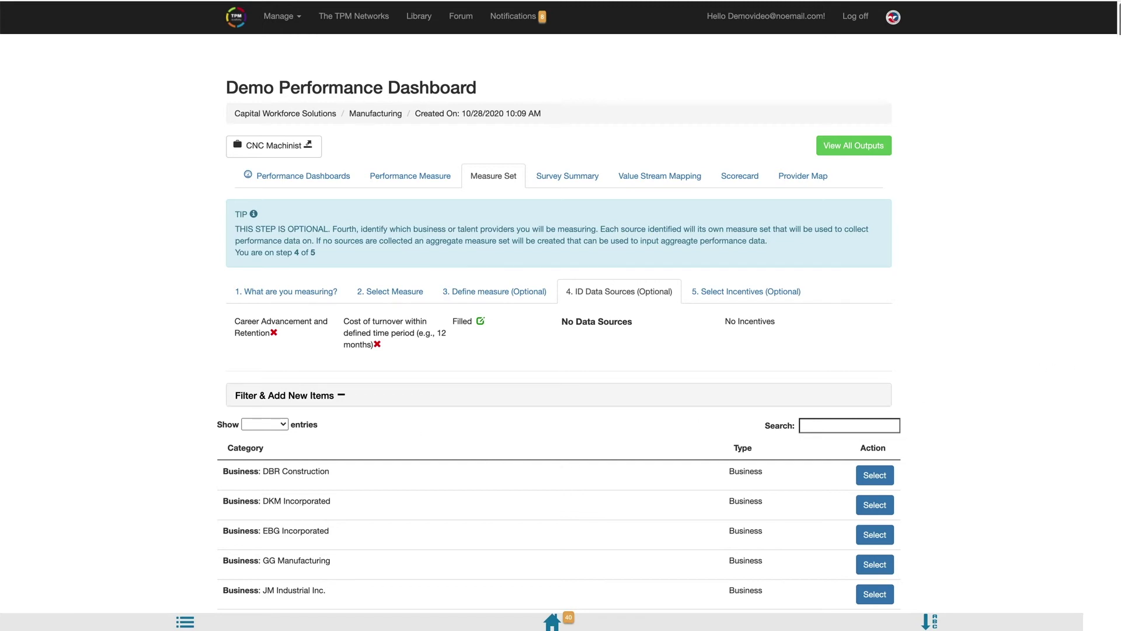
- Check the data-source type filter, leaving it set to All
scroll(1089, 366, down, 2)
scroll(1090, 367, down, 4)
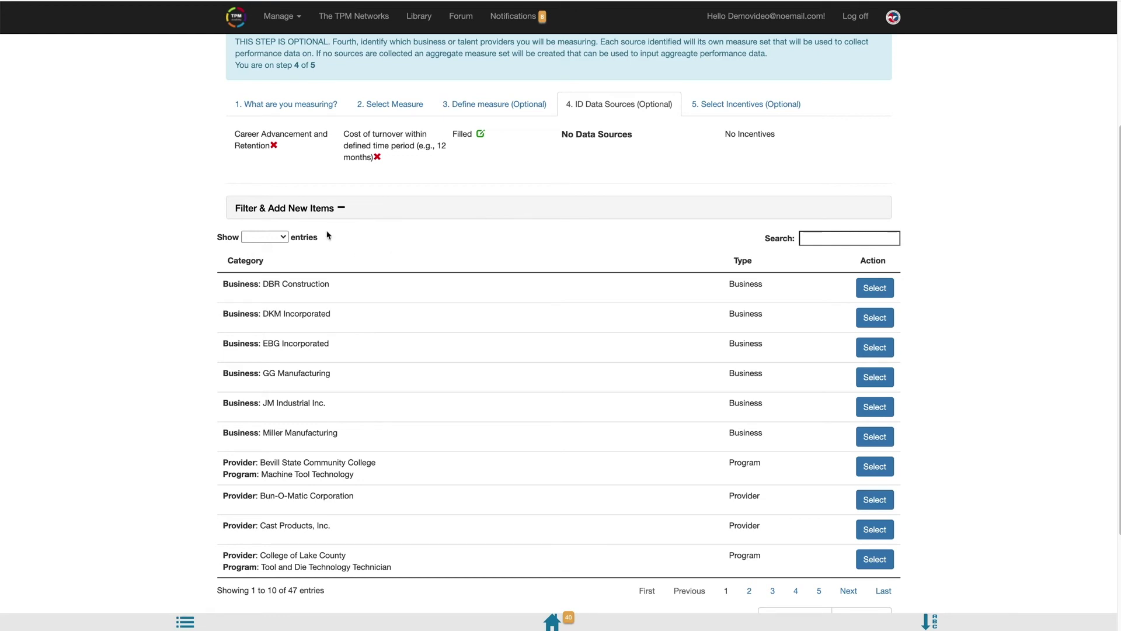
click(322, 209)
click(359, 248)
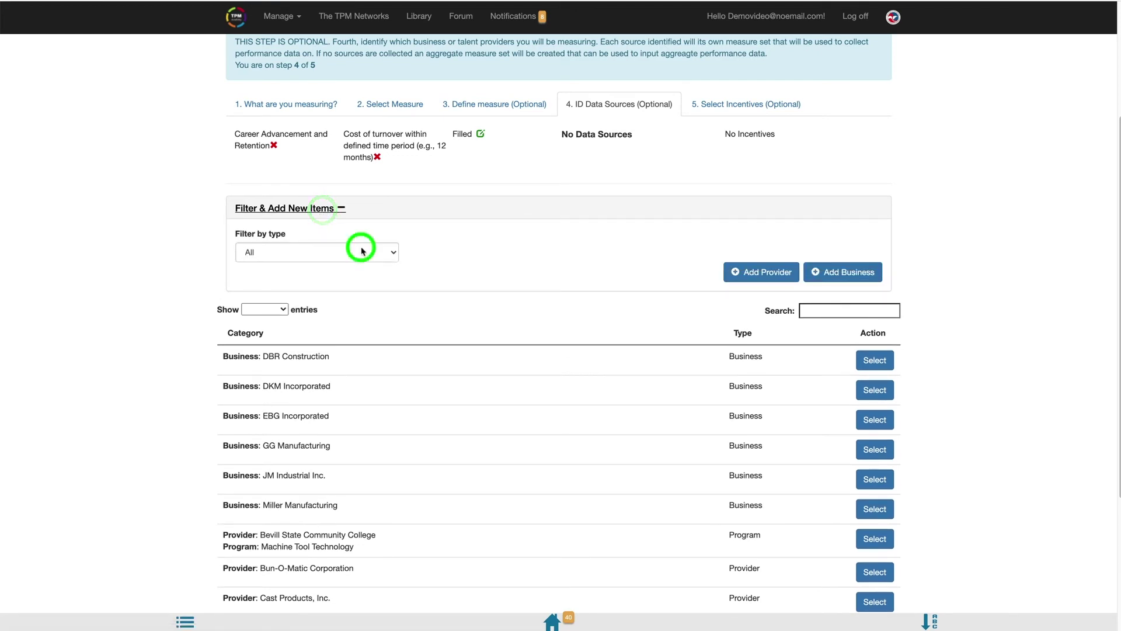
click(368, 236)
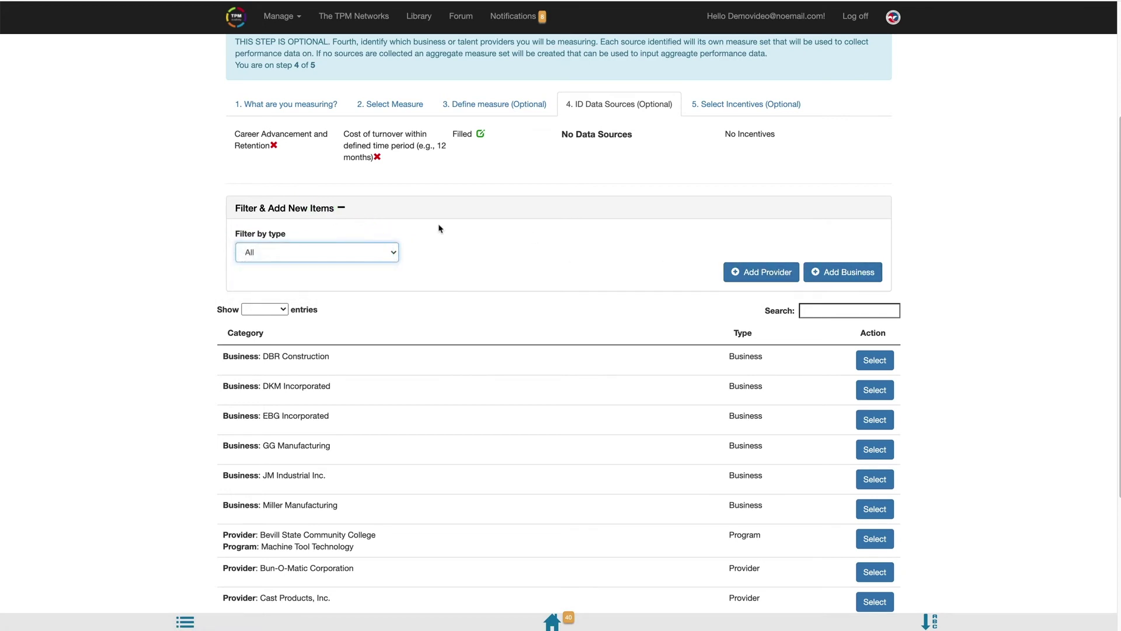
click(331, 208)
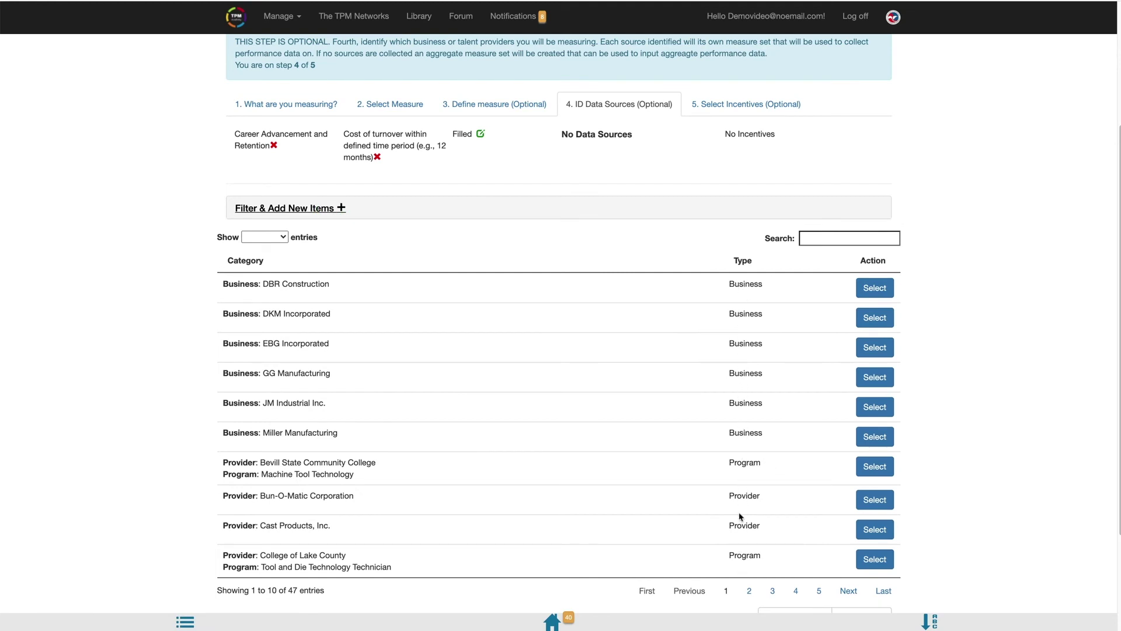
- Add DBR Construction, DKM, EBG, GG Manufacturing, JM Industrial and Miller Manufacturing as data sources
click(868, 292)
click(867, 311)
click(876, 350)
click(872, 376)
click(874, 404)
click(875, 435)
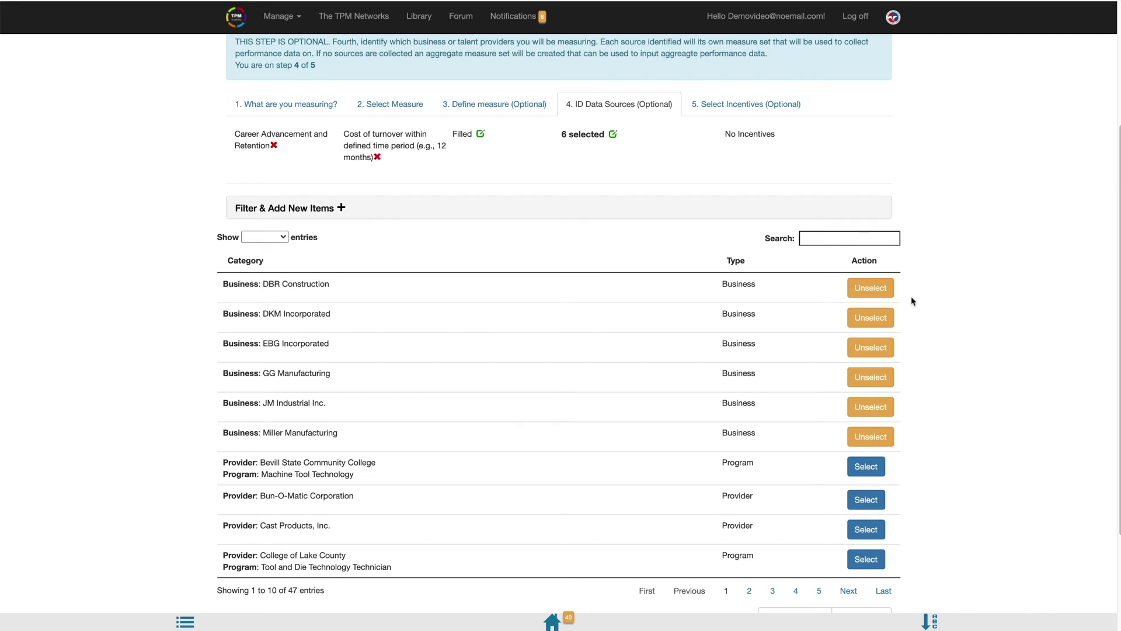
click(739, 106)
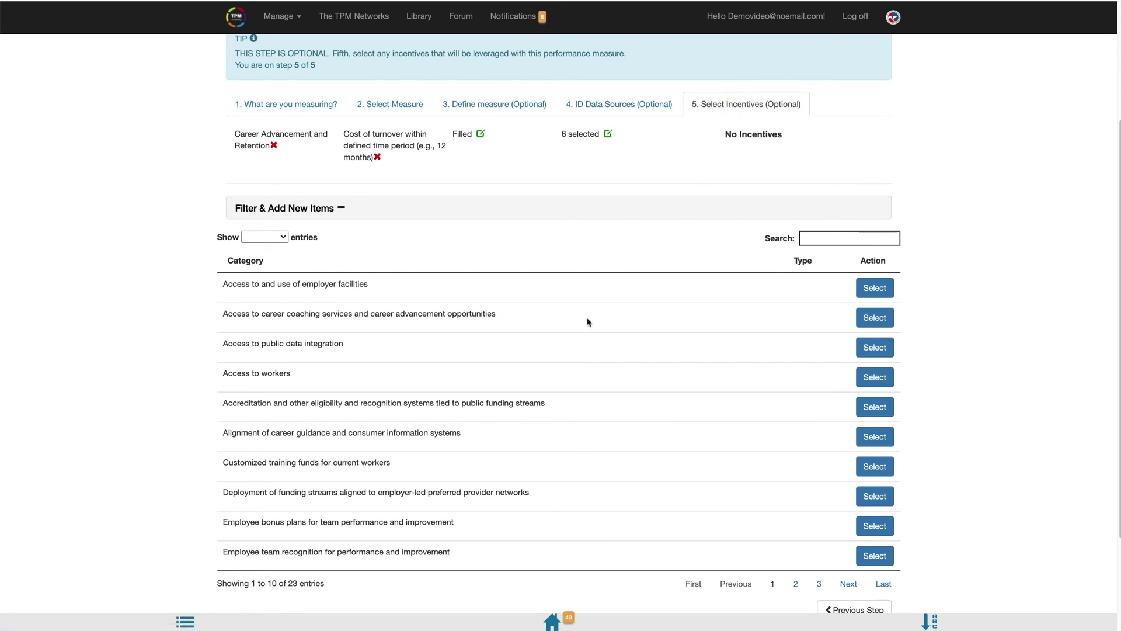
- Select the career coaching and career advancement incentive and save the measure set
click(867, 322)
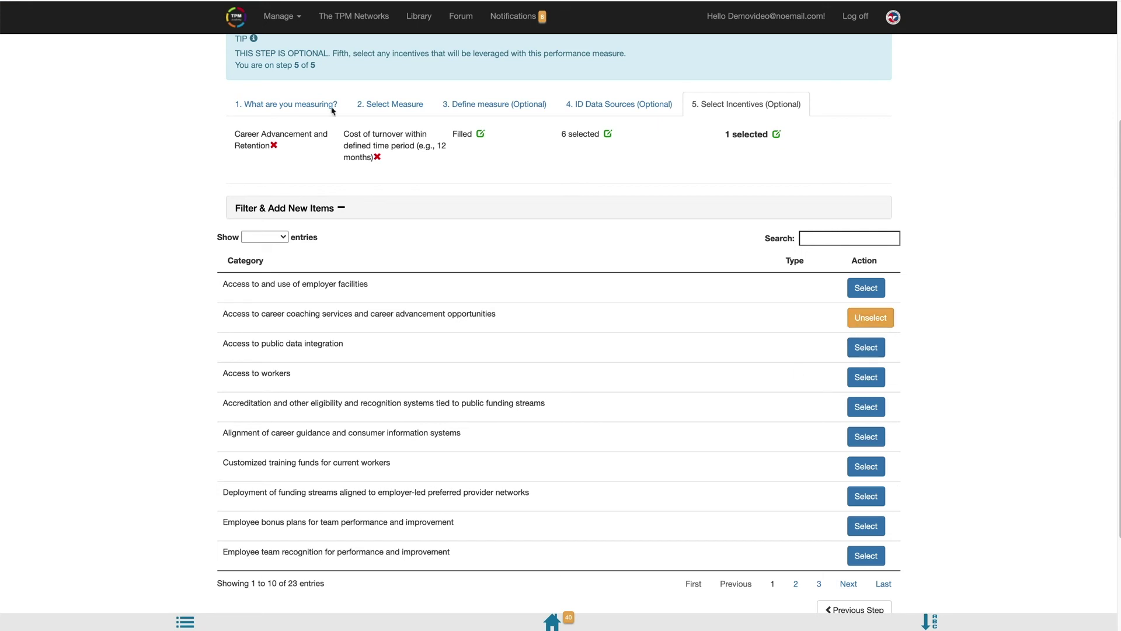
click(315, 210)
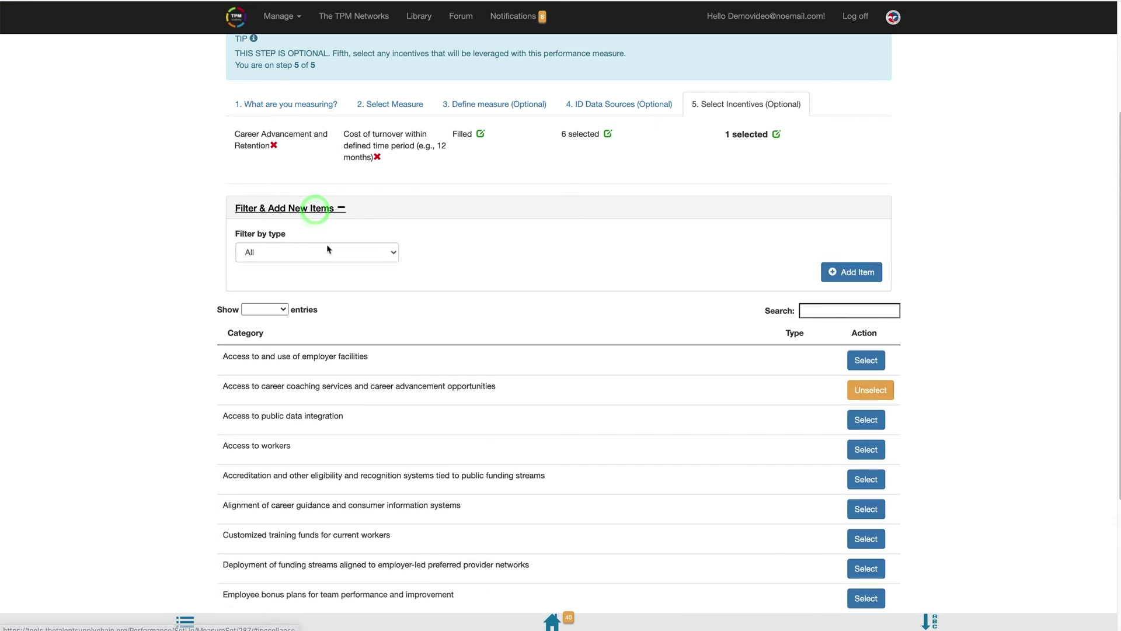
click(325, 247)
click(329, 238)
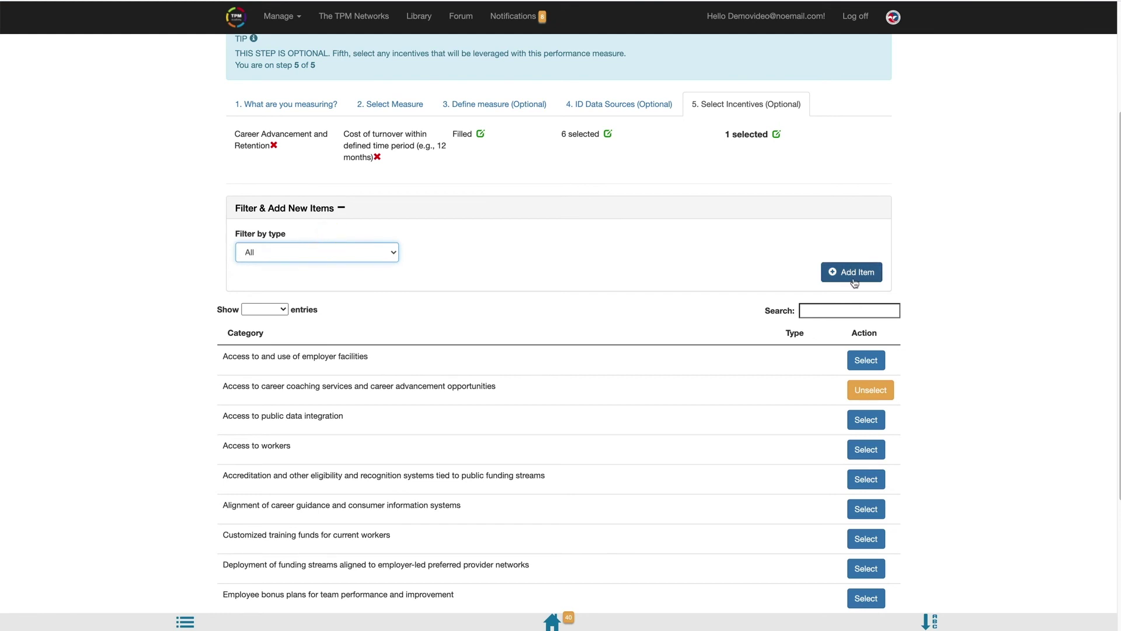
scroll(1007, 295, down, 5)
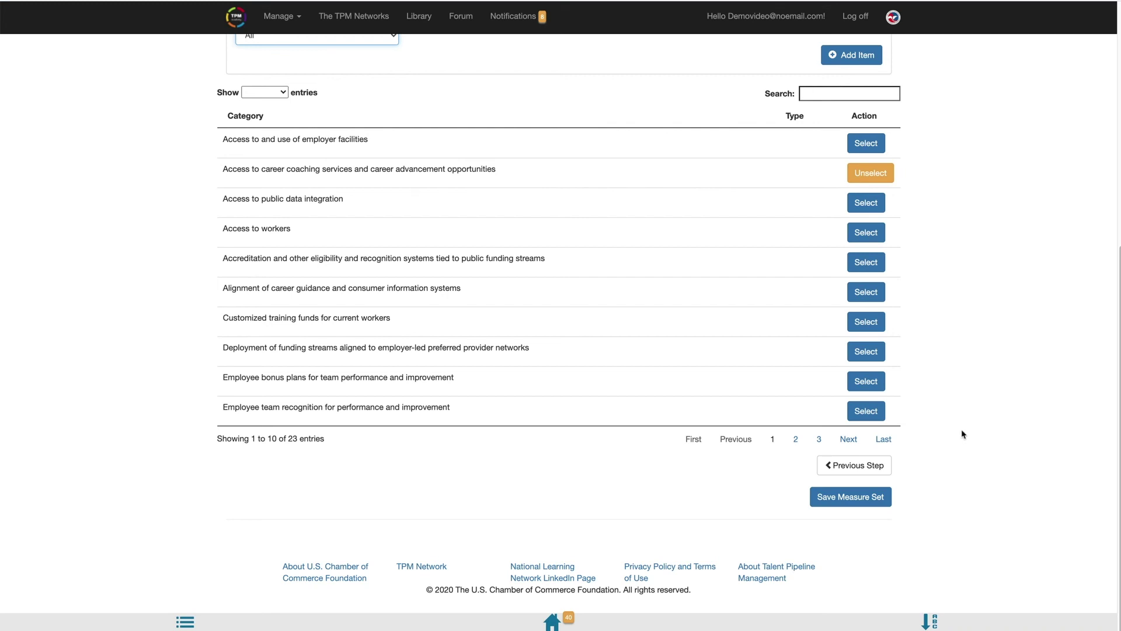
click(850, 500)
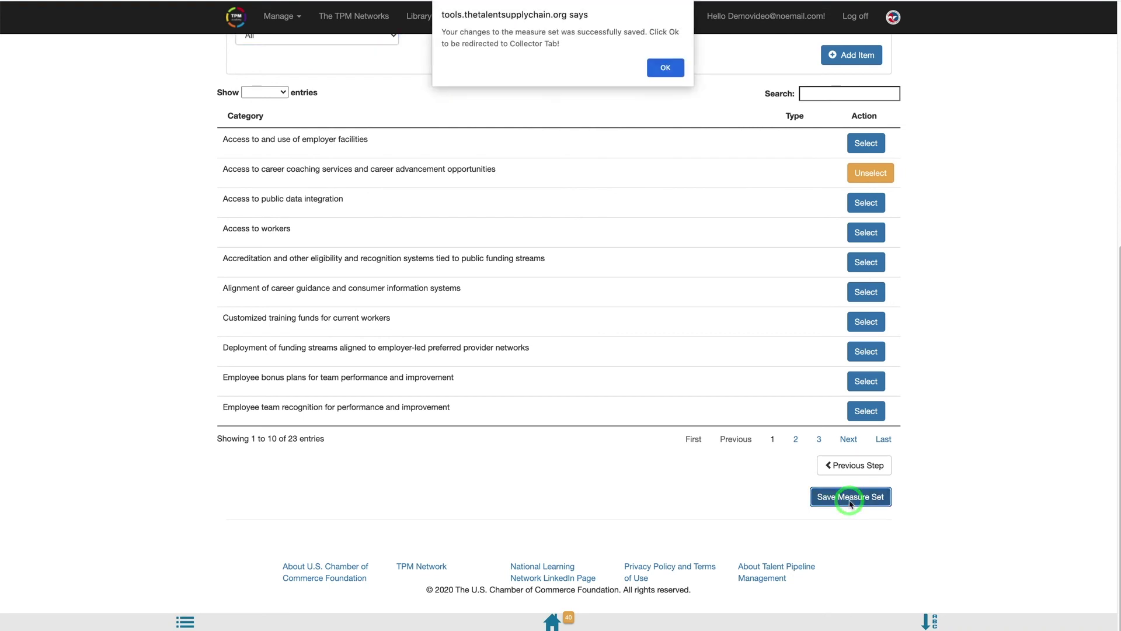
- Dismiss the save confirmation and review the 7 Business Measures entries for the measure set
click(666, 67)
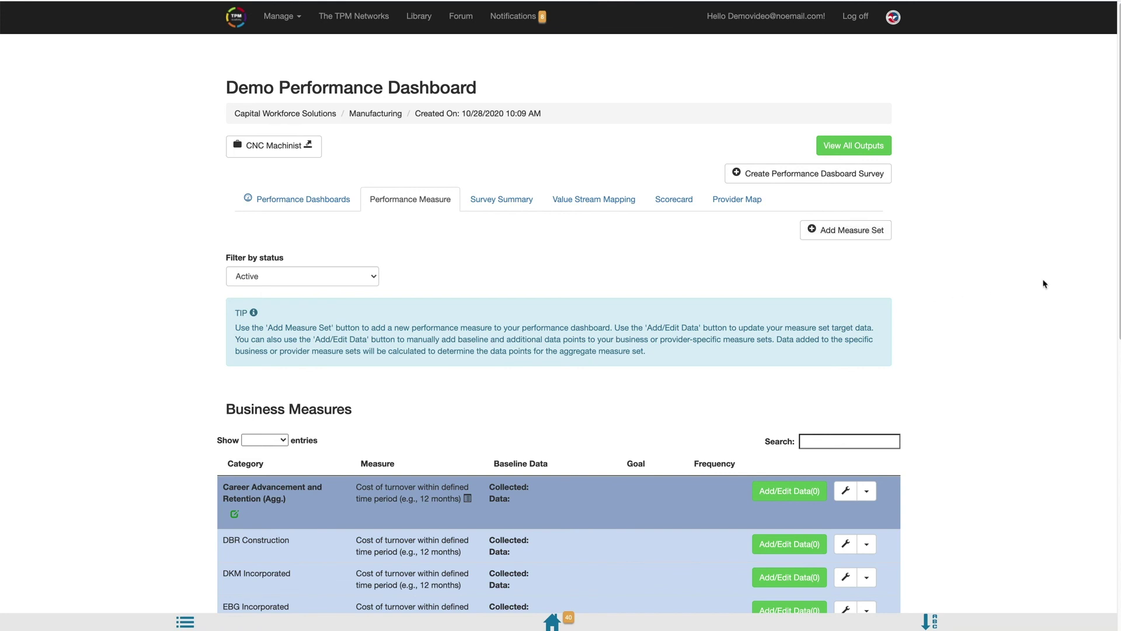
scroll(1113, 275, down, 1)
scroll(559, 333, down, 5)
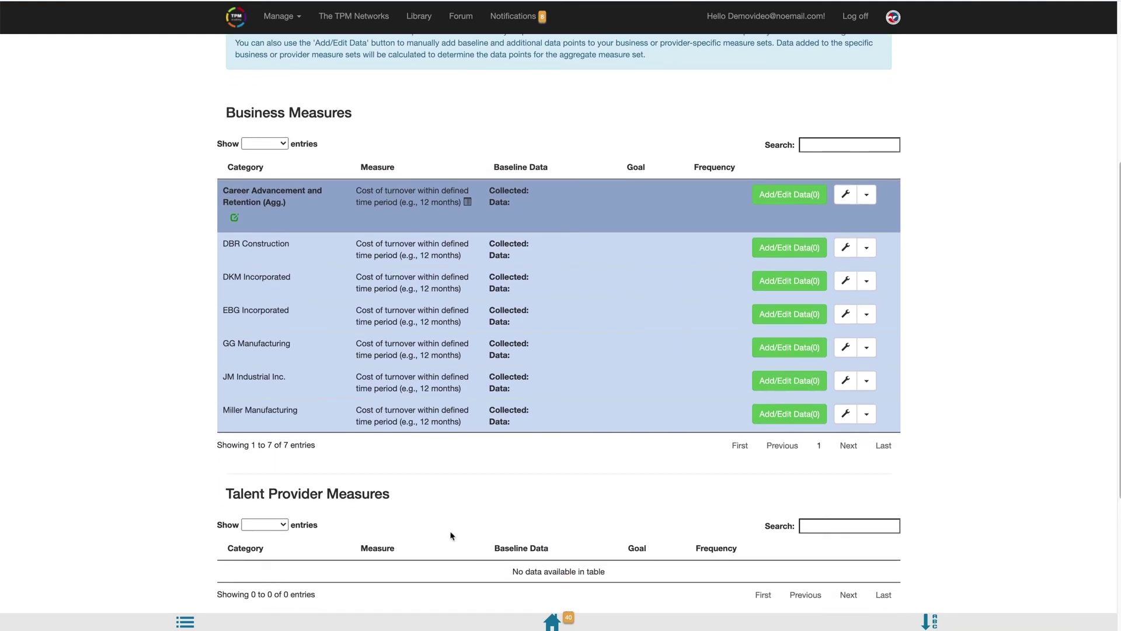
scroll(450, 536, down, 4)
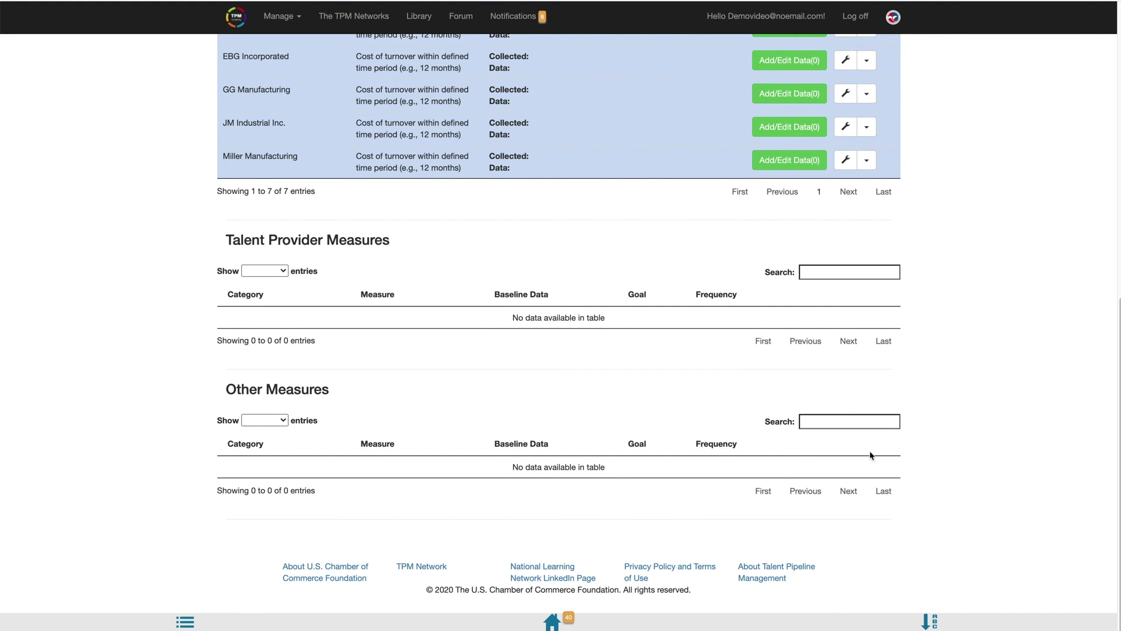
scroll(1113, 453, up, 1)
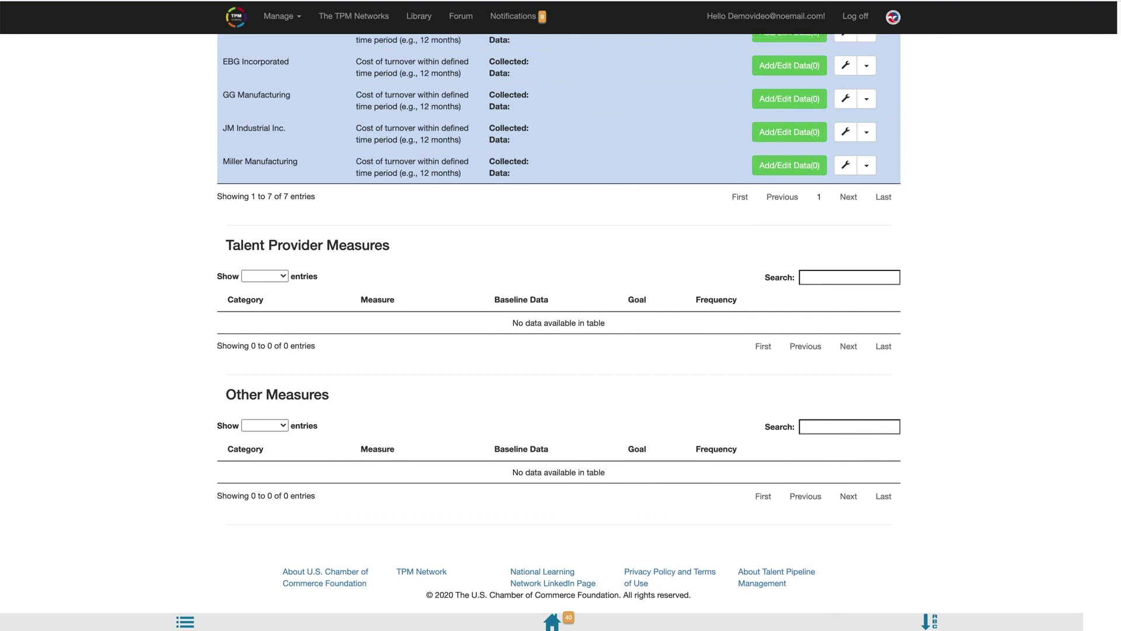
scroll(942, 368, up, 3)
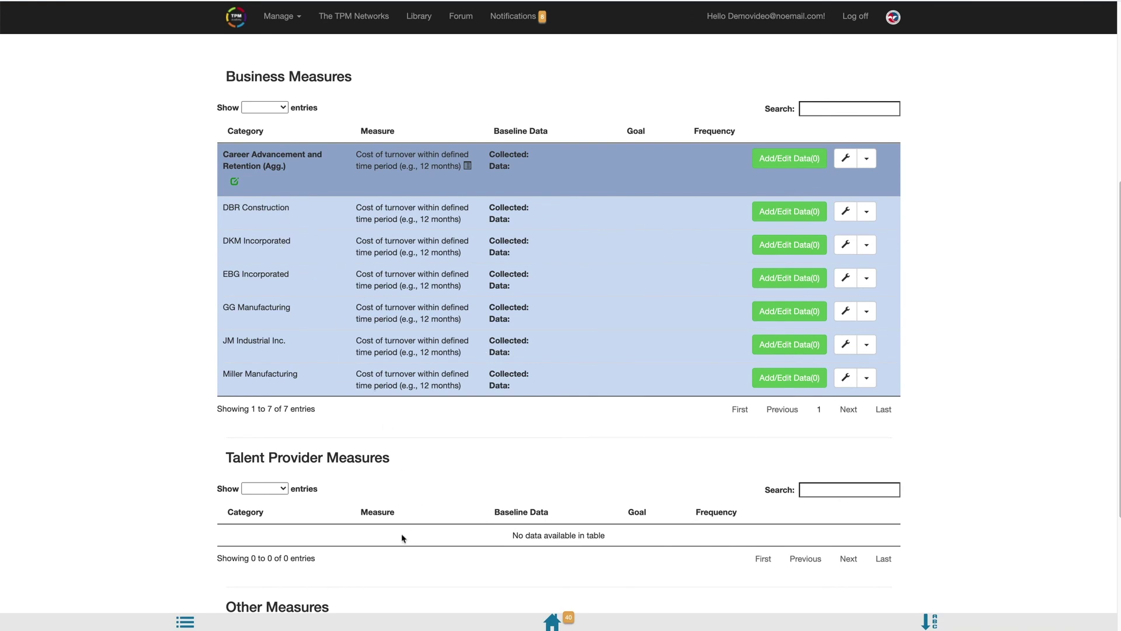
scroll(402, 535, down, 3)
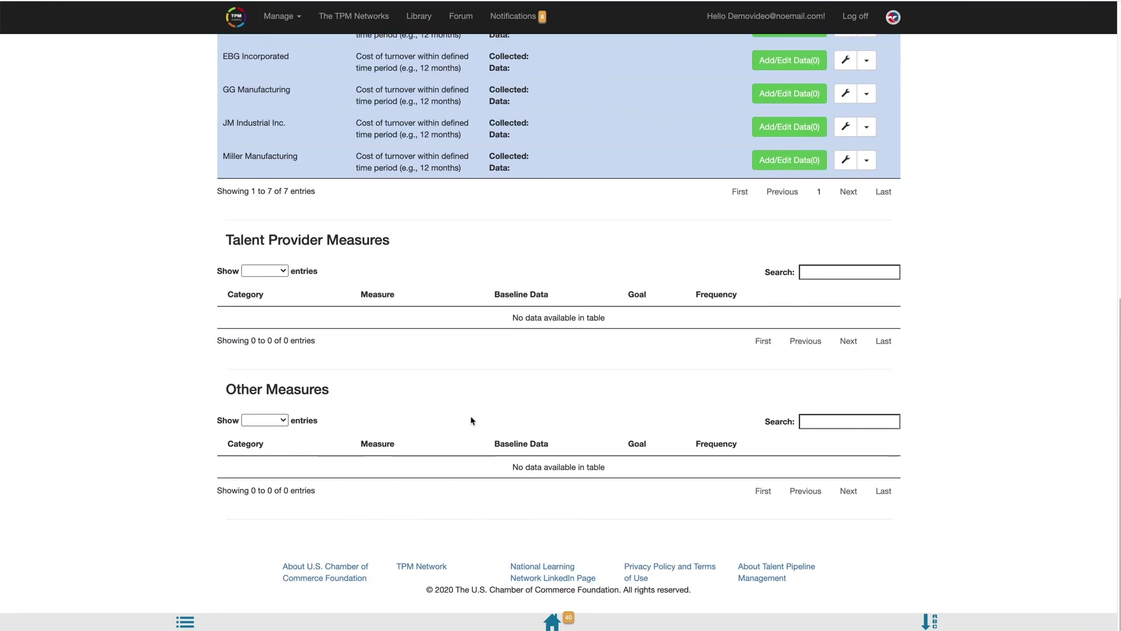
scroll(1061, 421, up, 8)
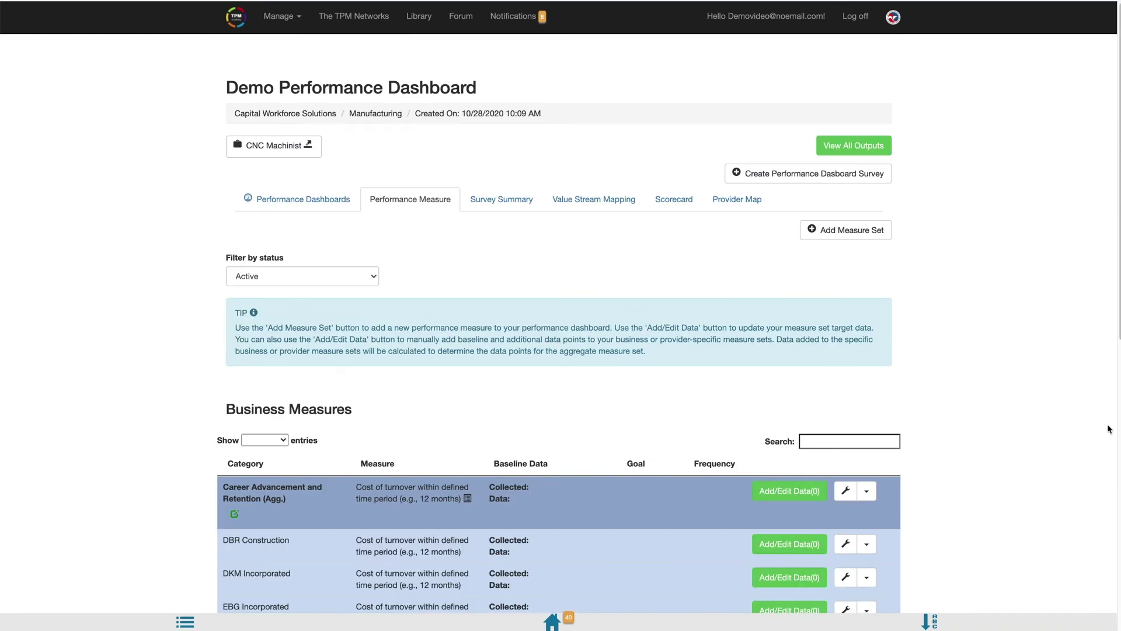
scroll(939, 401, down, 4)
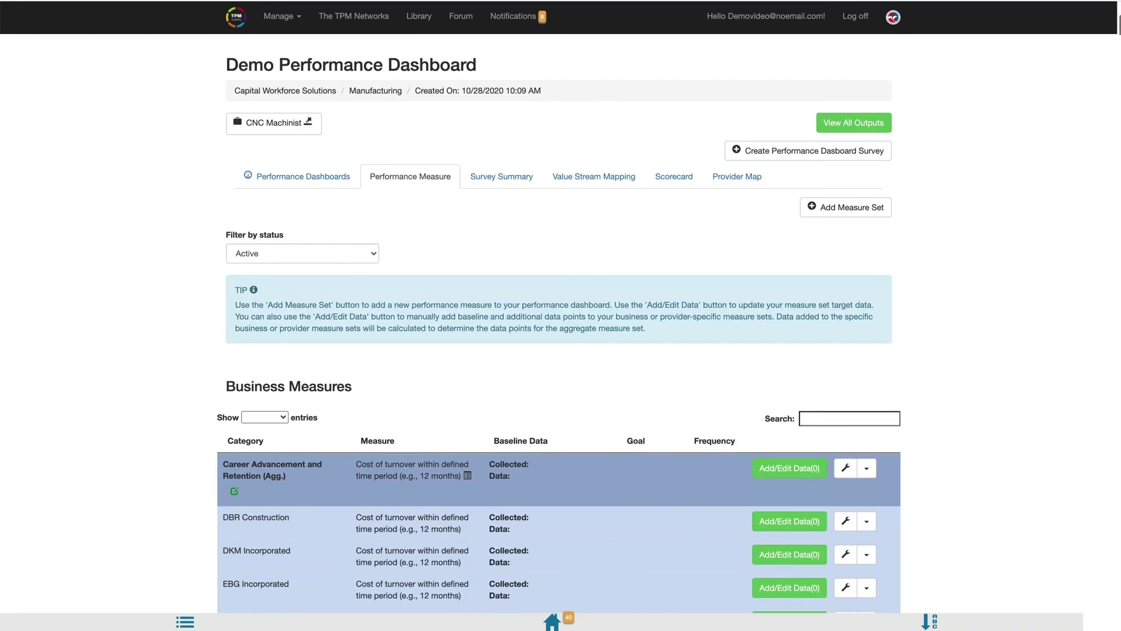